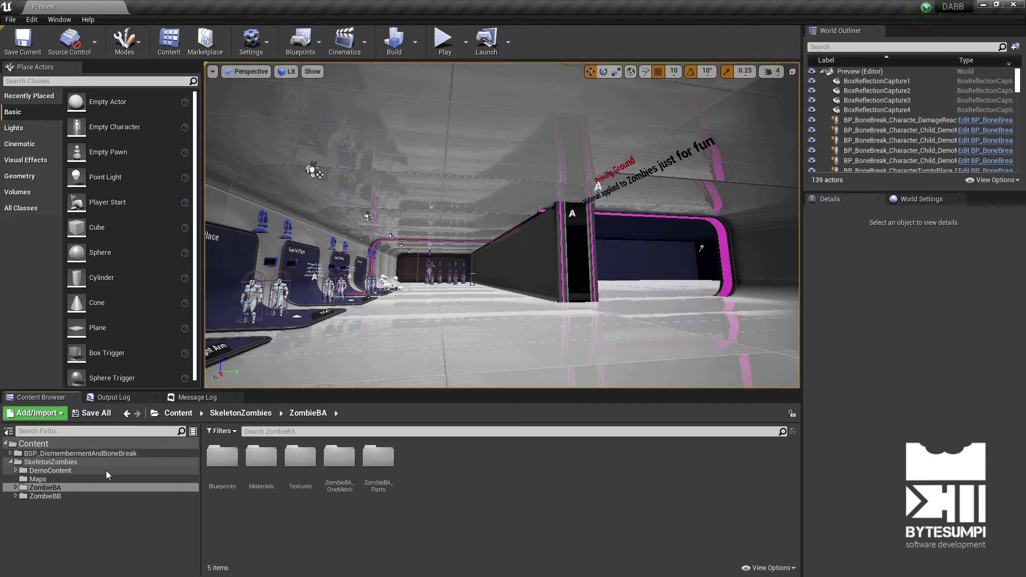
Step: Browse SkeletonZombies > ZombieBA into the ZombieBA_OneMesh folder
left_click(94, 460)
left_click(90, 486)
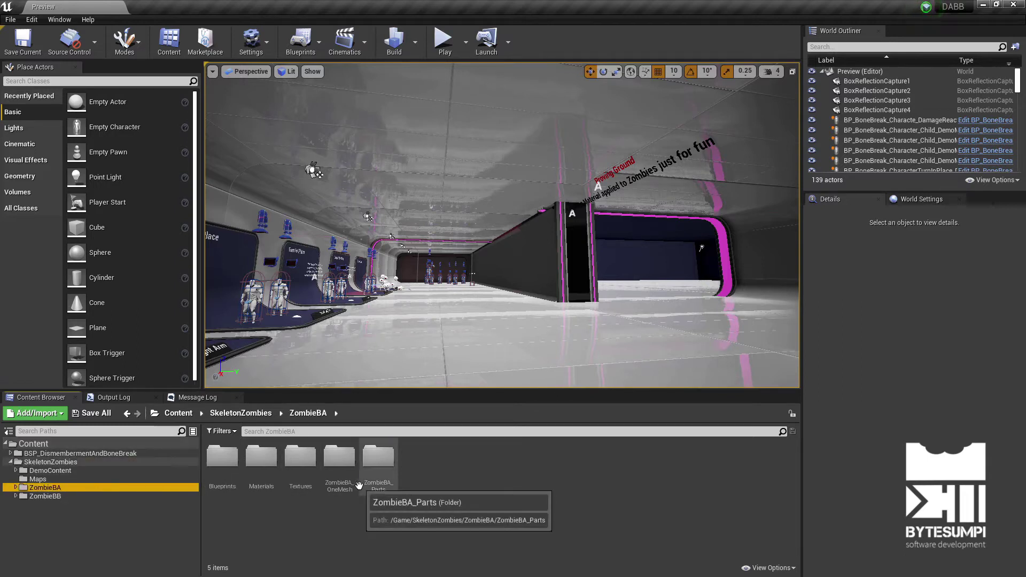
left_click(77, 464)
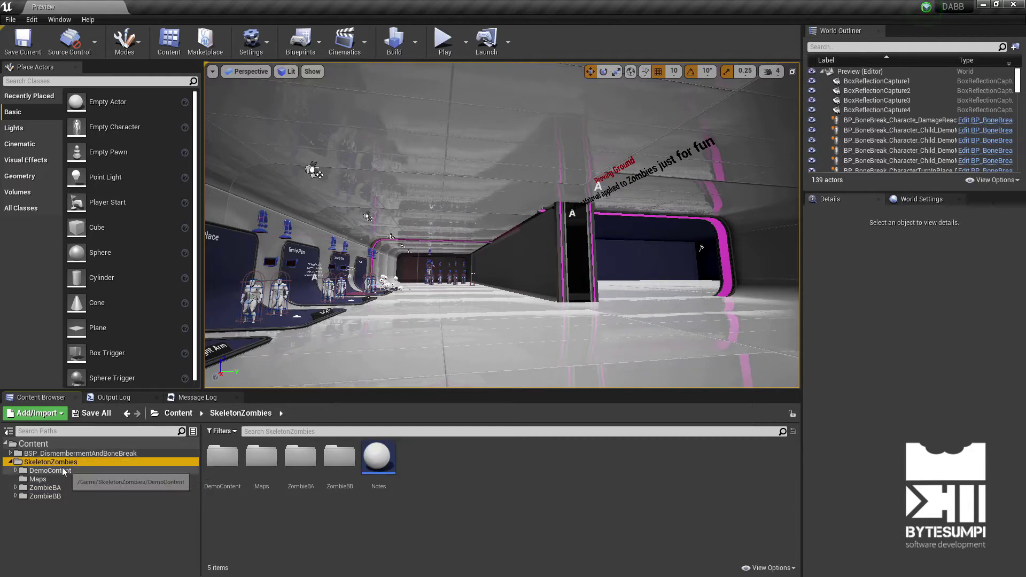
left_click(48, 487)
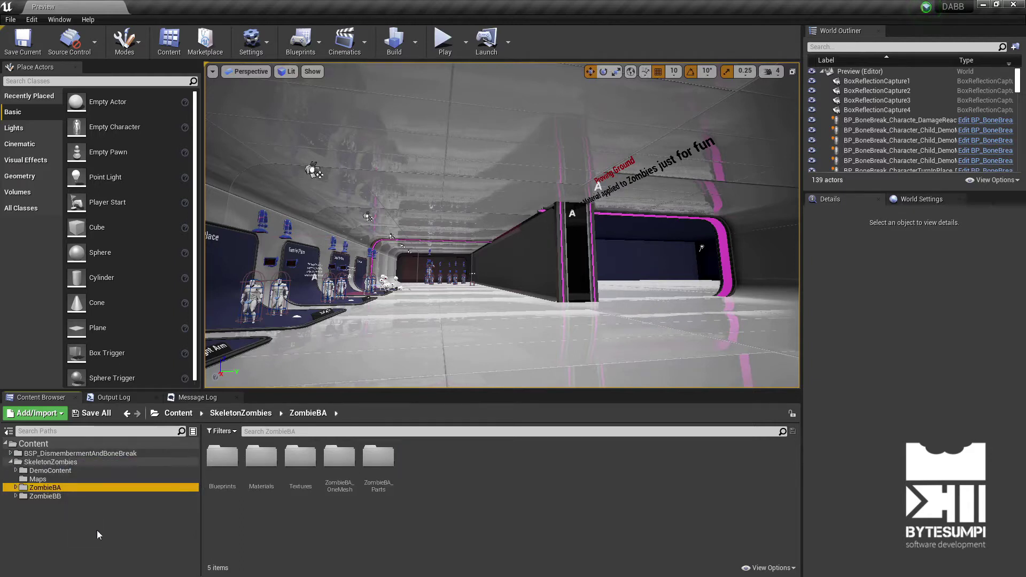
double_click(338, 474)
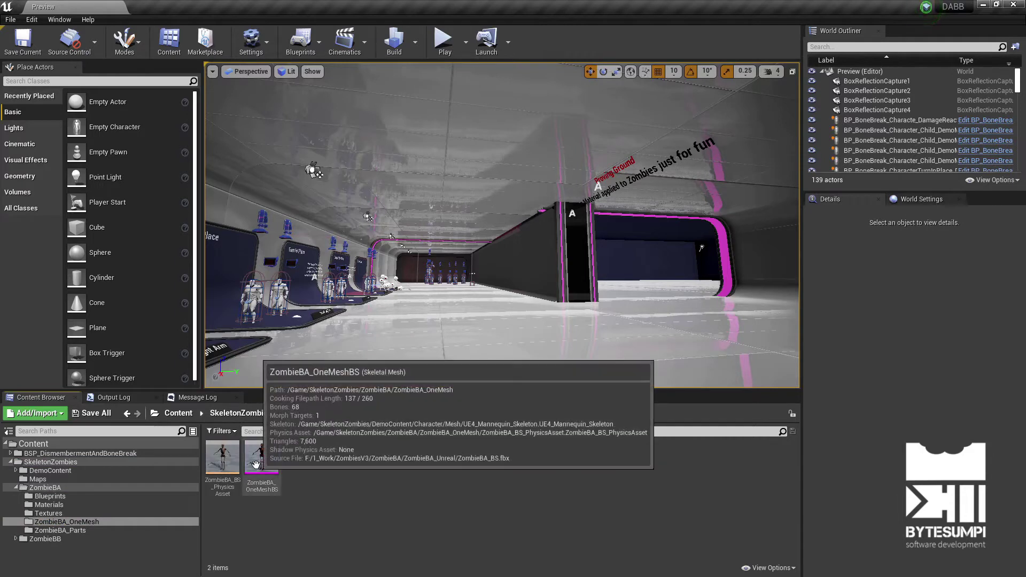
Step: Select ZombieBA_OneMeshBS and bring up its context menu
left_click(274, 474)
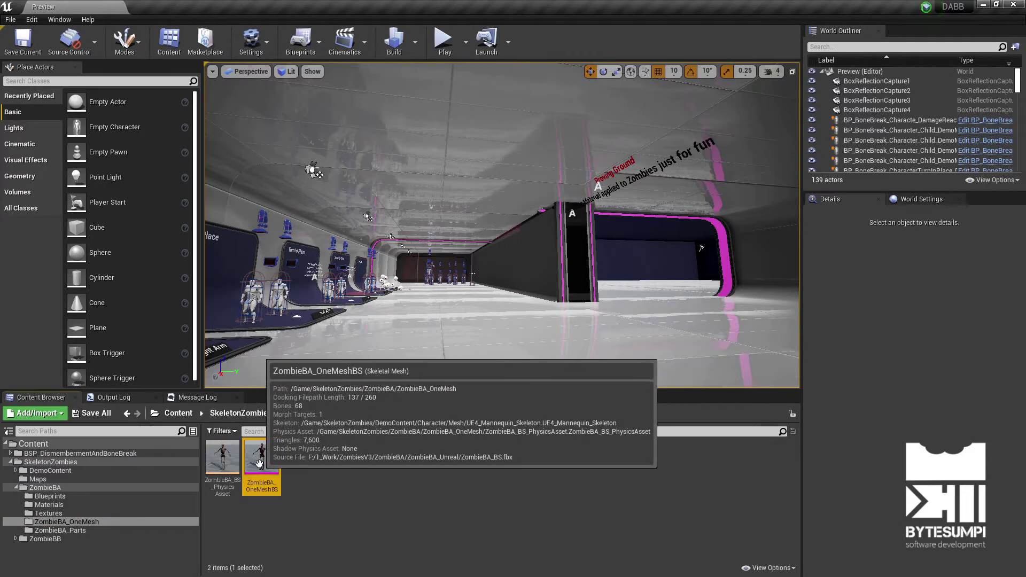
right_click(262, 465)
left_click(320, 503)
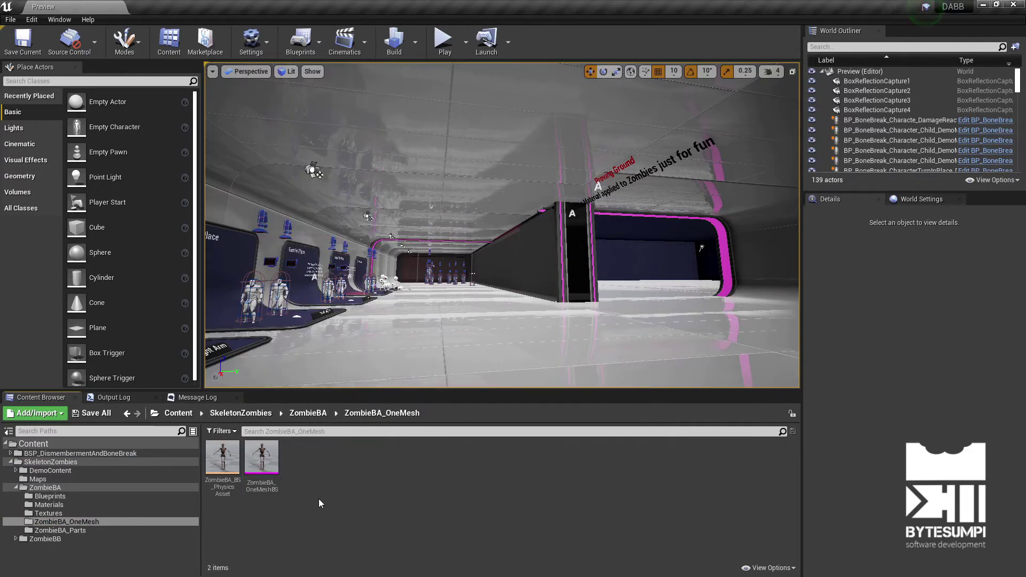
right_click(264, 459)
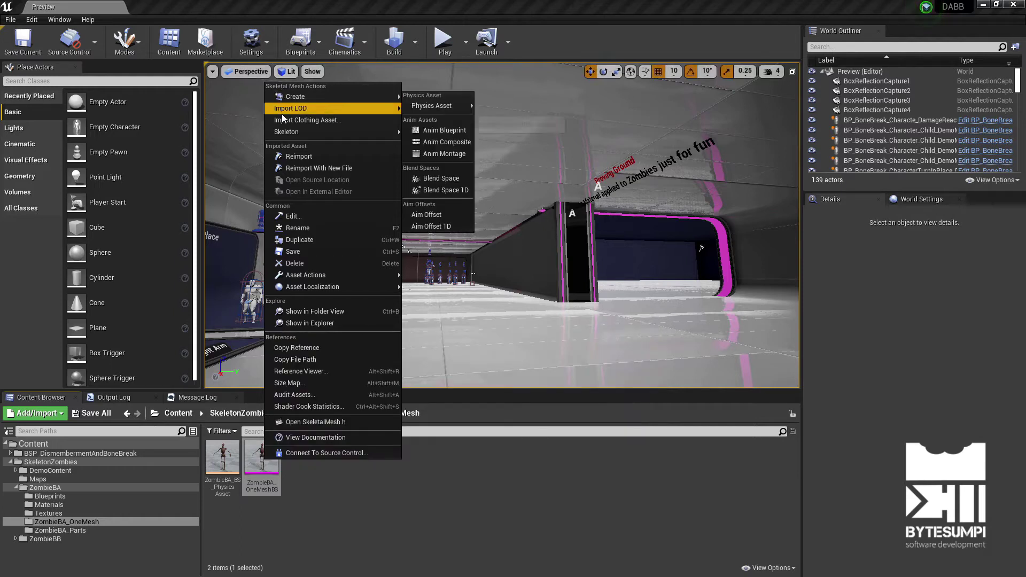
mouse_move(286, 131)
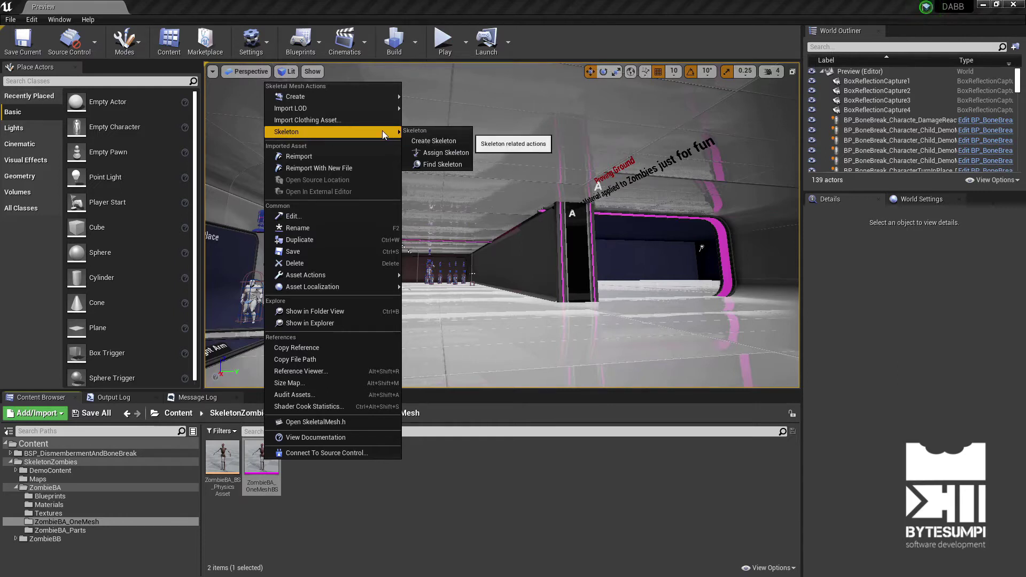
Step: Assign SKEL_Mannequin_Skeleton to ZombieBA_OneMeshBS and accept the bone mapping
left_click(437, 155)
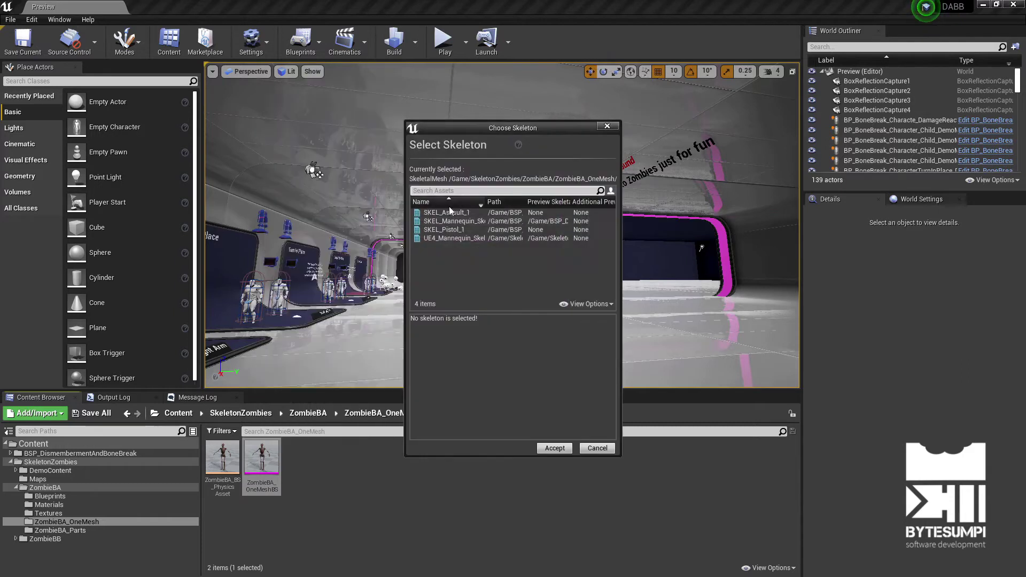
left_click(443, 222)
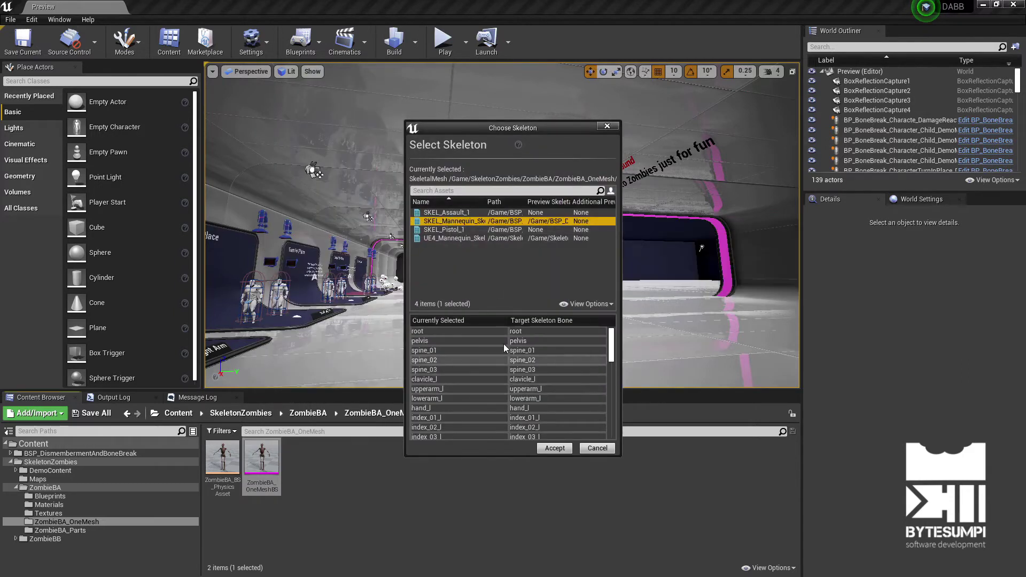
mouse_move(473, 222)
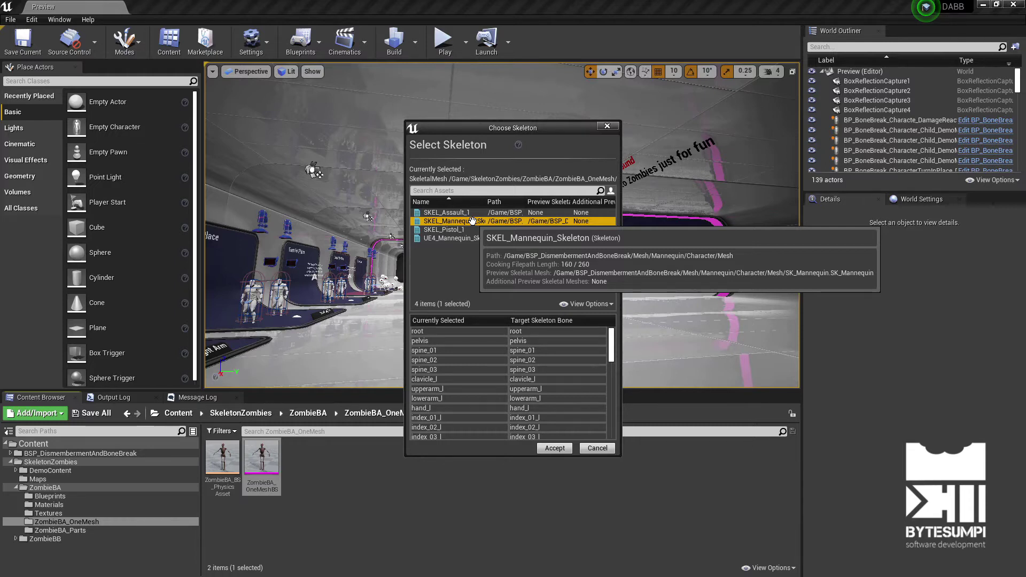
scroll(490, 355, "down", 1)
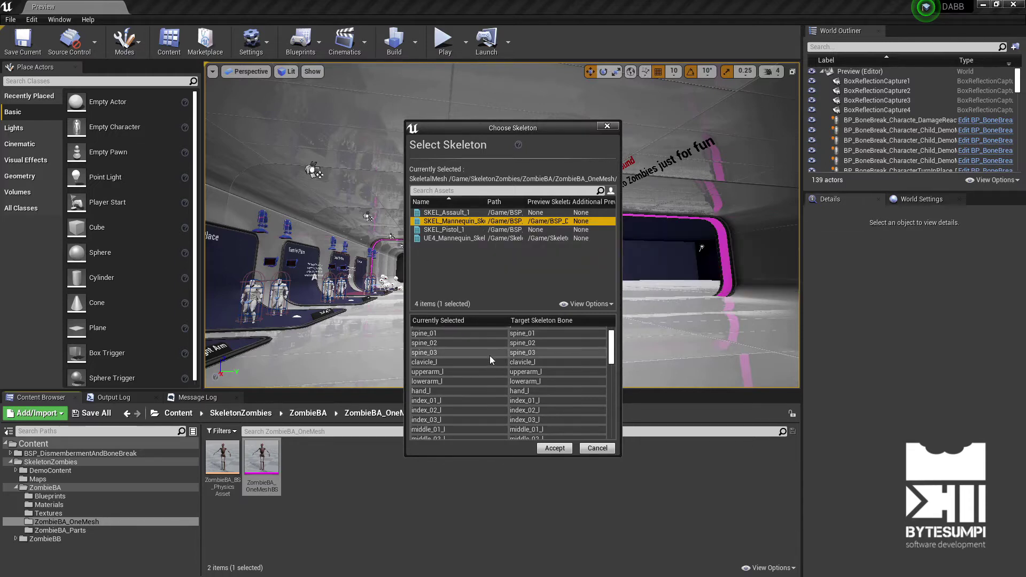
scroll(490, 357, "down", 3)
scroll(489, 359, "down", 3)
scroll(489, 360, "down", 3)
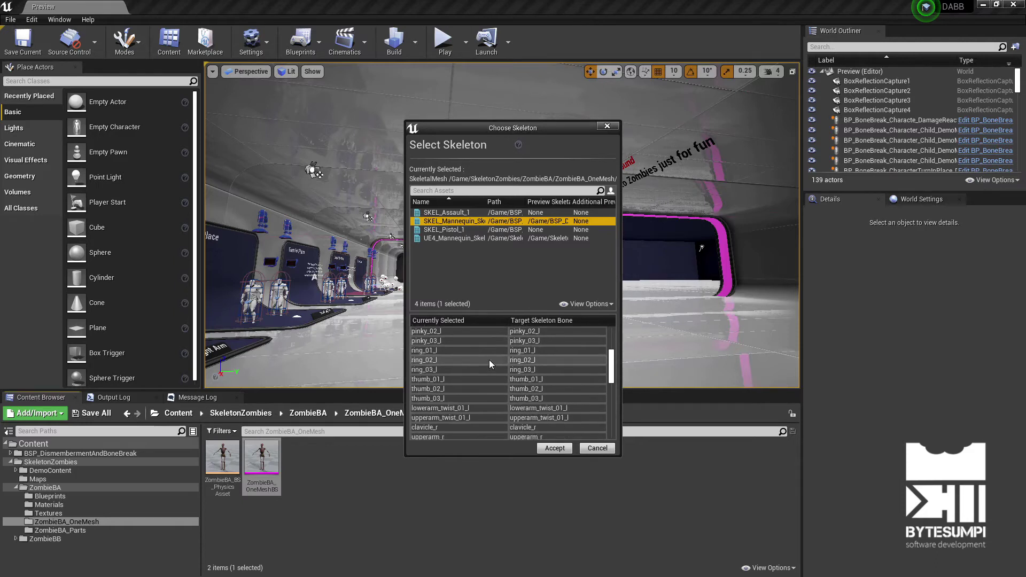
scroll(489, 360, "down", 3)
scroll(489, 360, "down", 2)
scroll(489, 360, "down", 2)
scroll(489, 360, "down", 2)
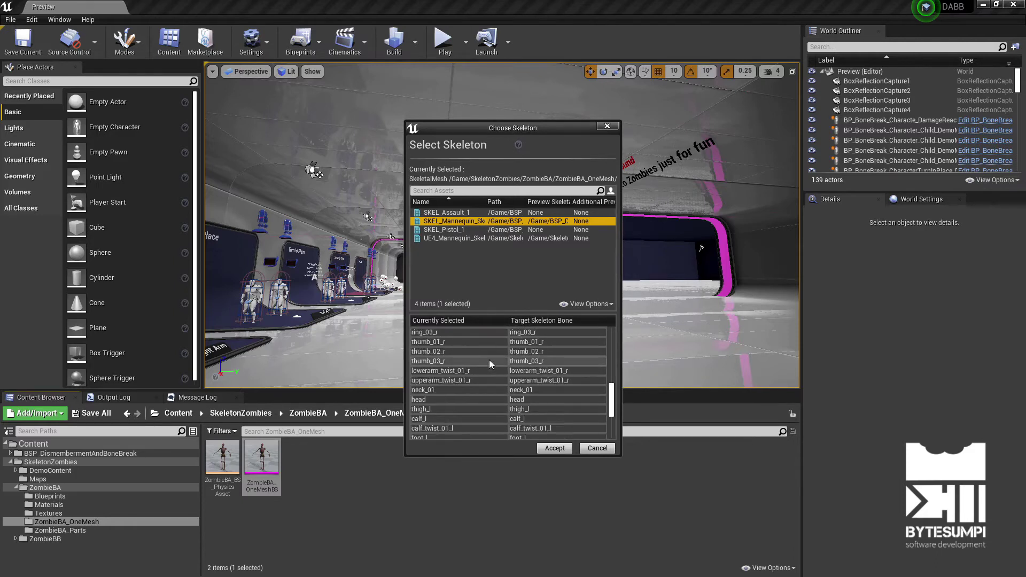
scroll(489, 360, "down", 2)
scroll(489, 359, "down", 2)
scroll(488, 359, "down", 2)
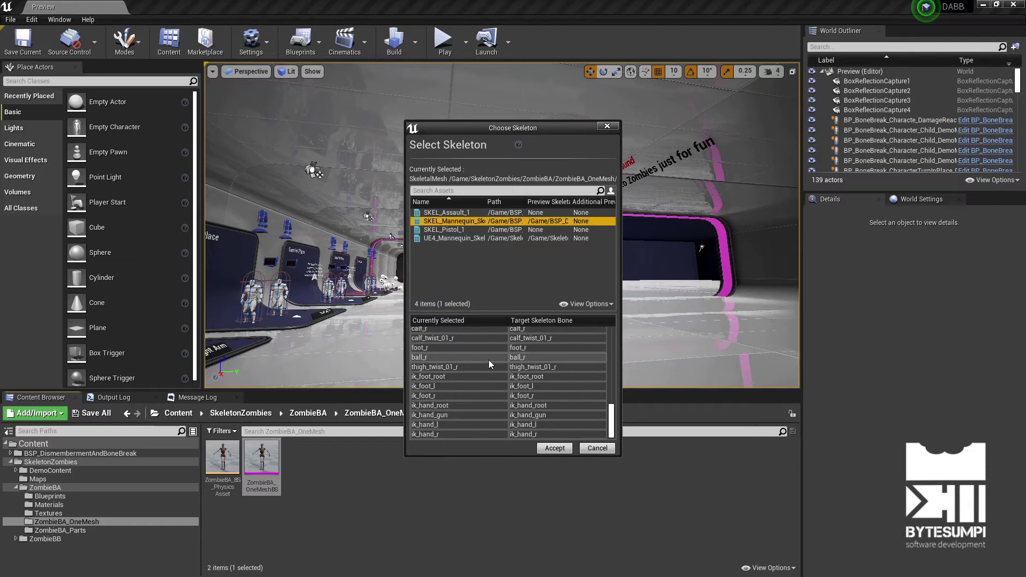
left_click(554, 448)
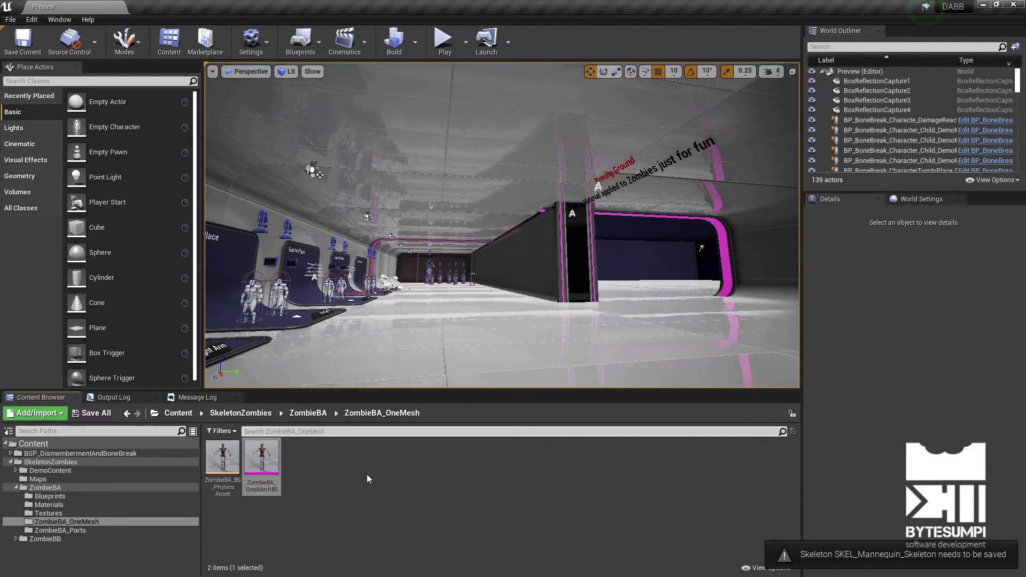
mouse_move(262, 460)
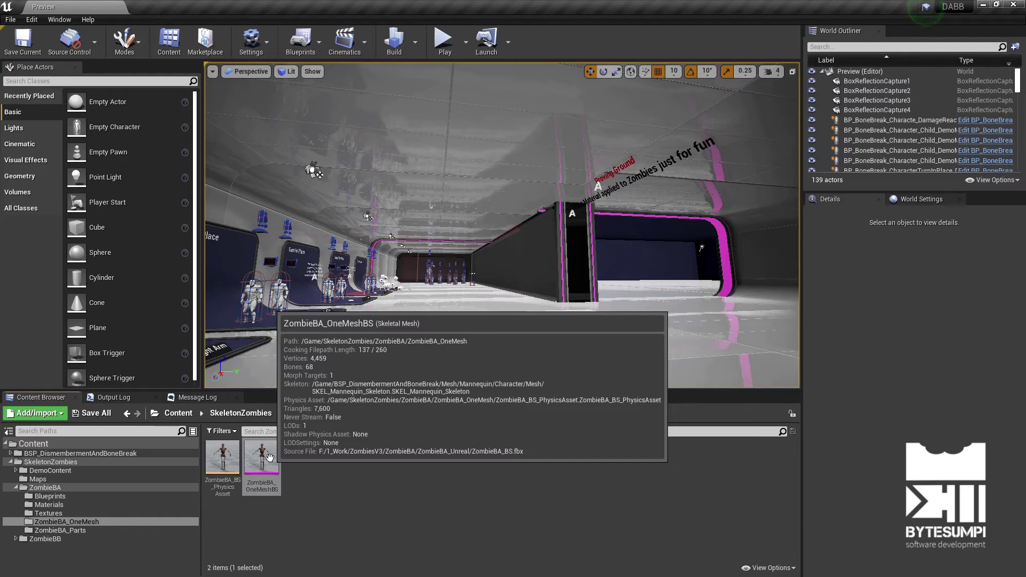
Step: Expand ZombieBB and open the ZombieBB_OneMesh folder
left_click(15, 538)
left_click(49, 556)
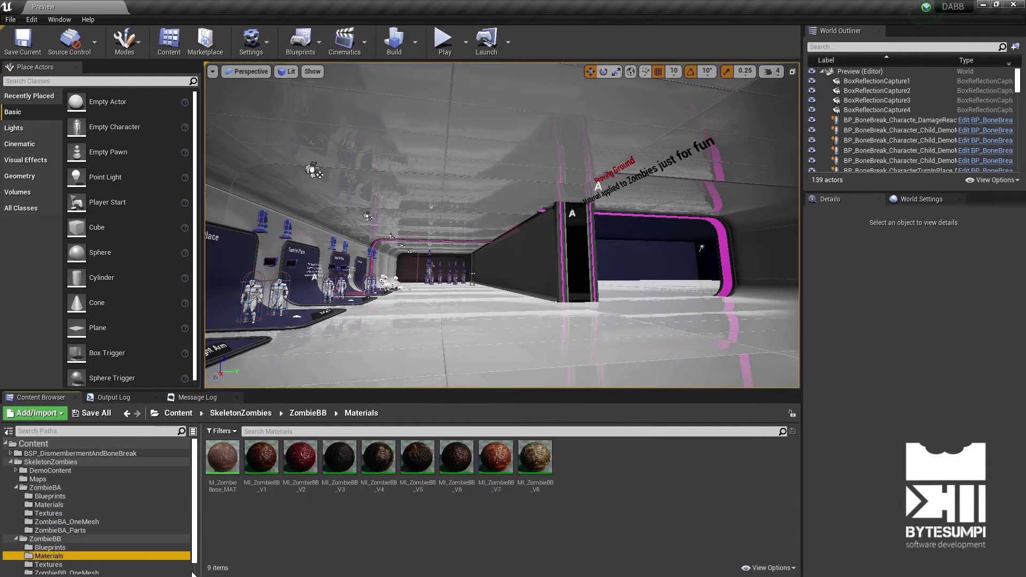
left_click(64, 570)
Step: Assign SKEL_Mannequin_Skeleton to ZombieBB_OneMeshBS and accept
left_click(228, 458)
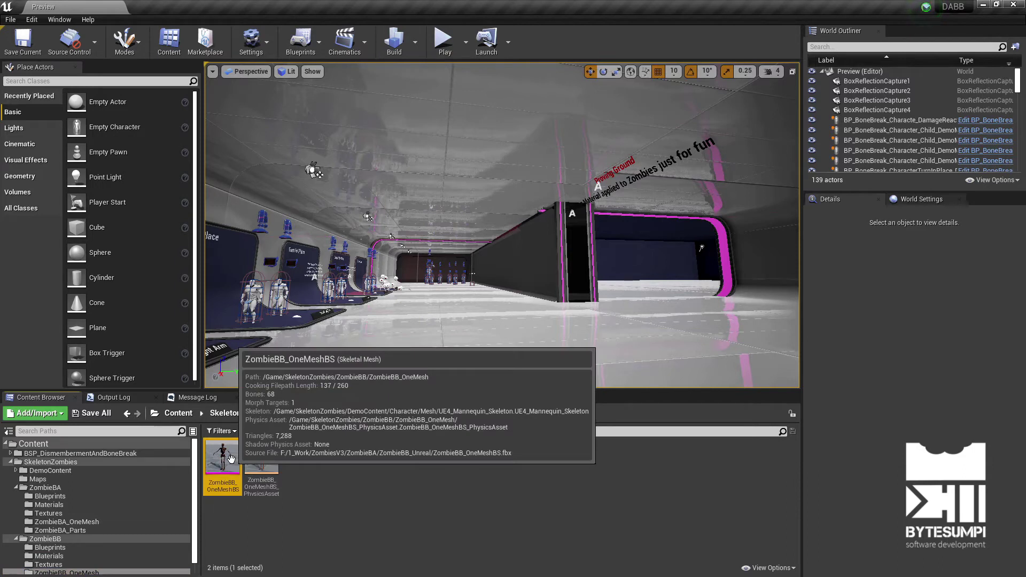
right_click(230, 458)
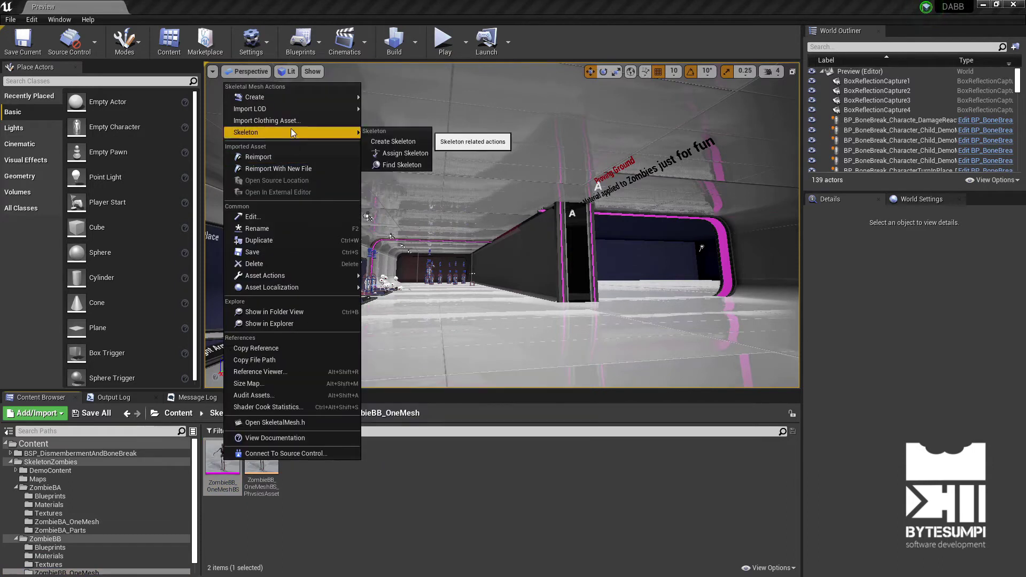
left_click(405, 153)
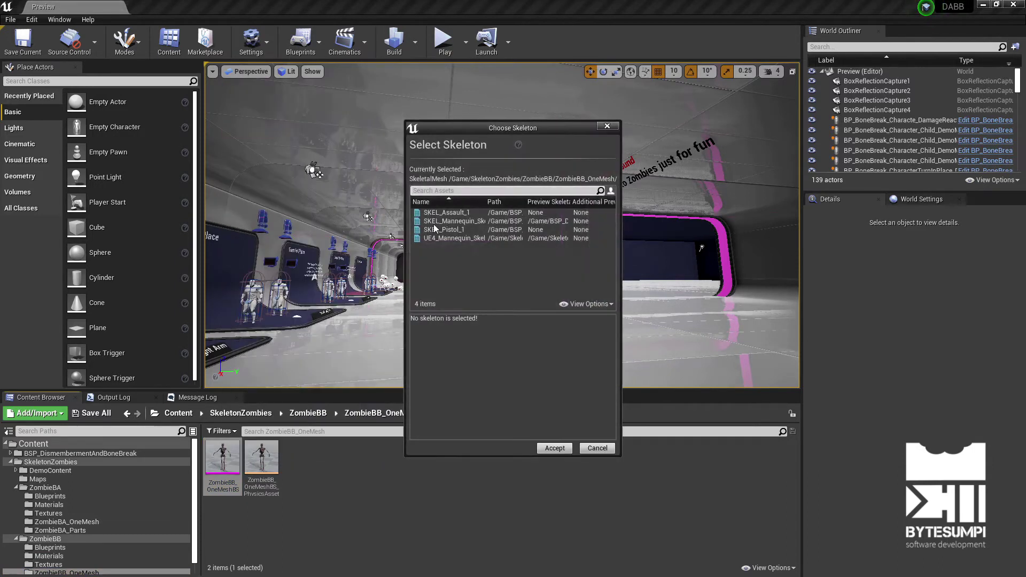
left_click(463, 219)
left_click(556, 449)
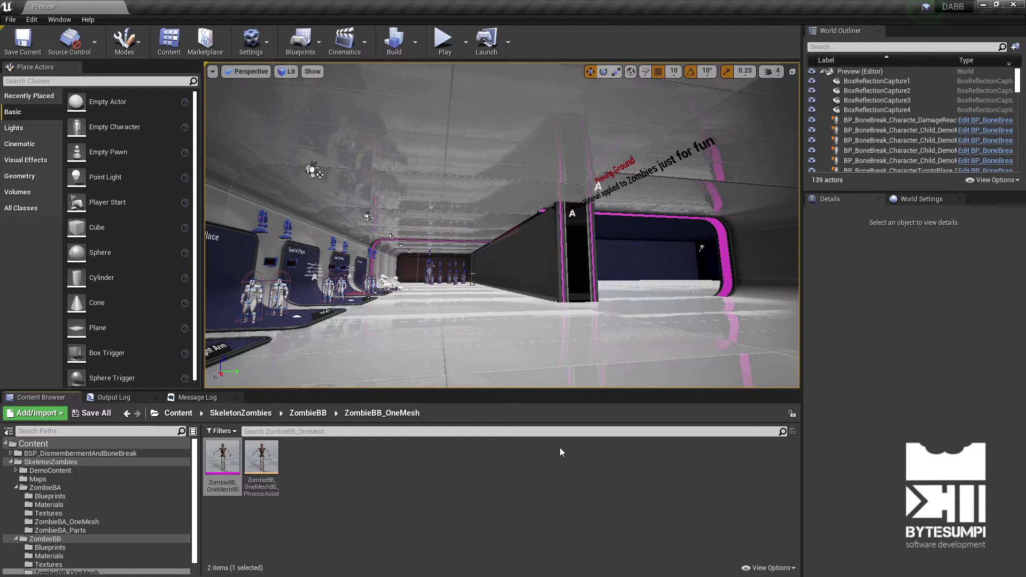
Step: Browse BSP_DismembermentAndBoneBreak > Blueprints > Characters > AI > Zombie and open BP_Zombie
left_click(488, 492)
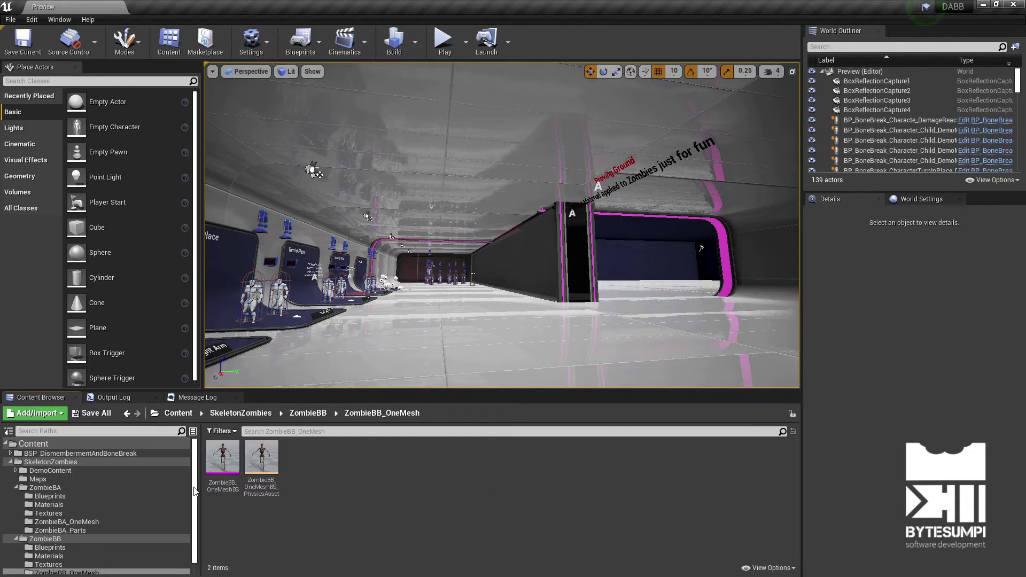
left_click(14, 462)
left_click(80, 453)
left_click(34, 442)
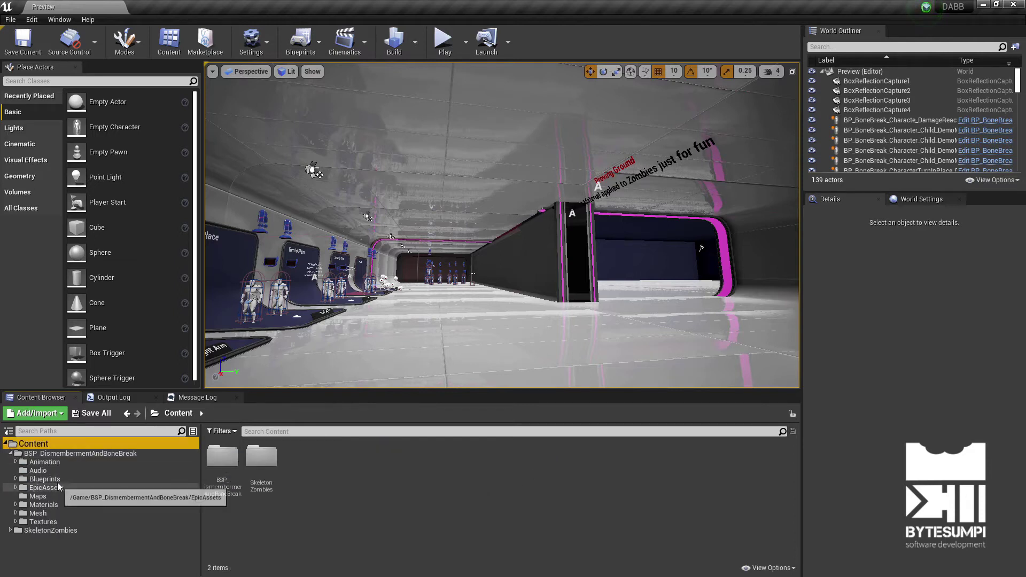
double_click(45, 479)
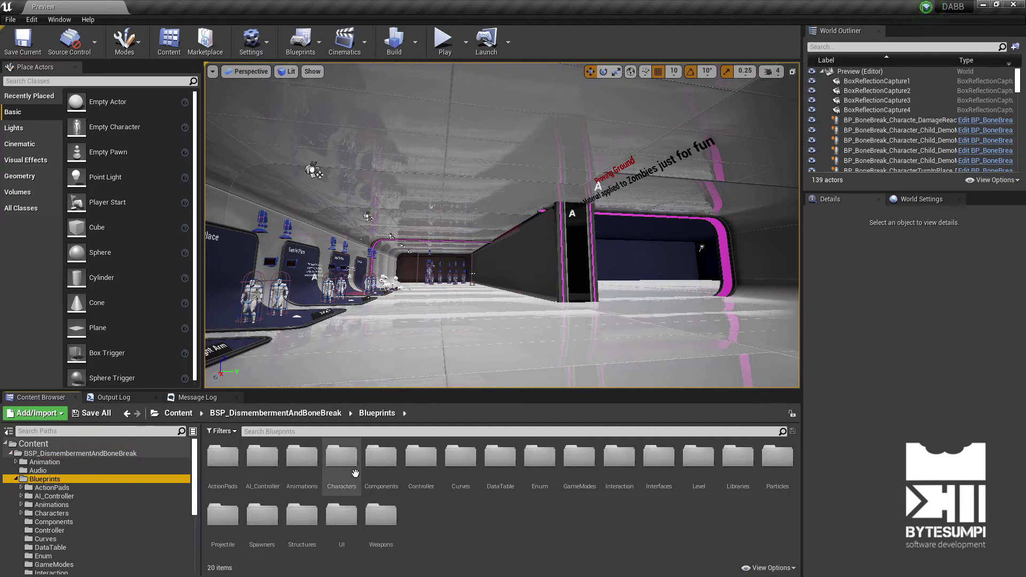
double_click(342, 459)
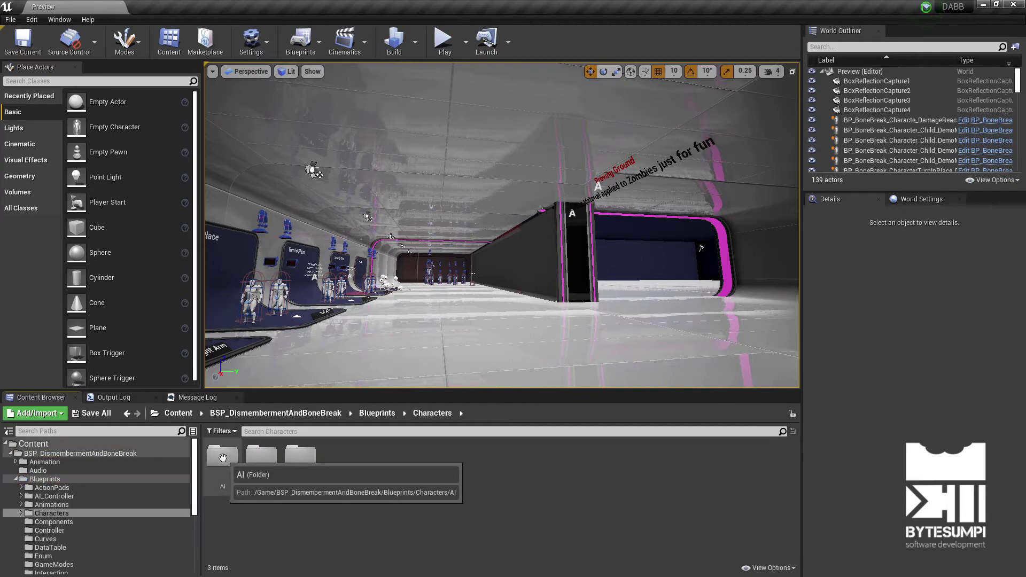
double_click(222, 459)
left_click(262, 462)
double_click(263, 462)
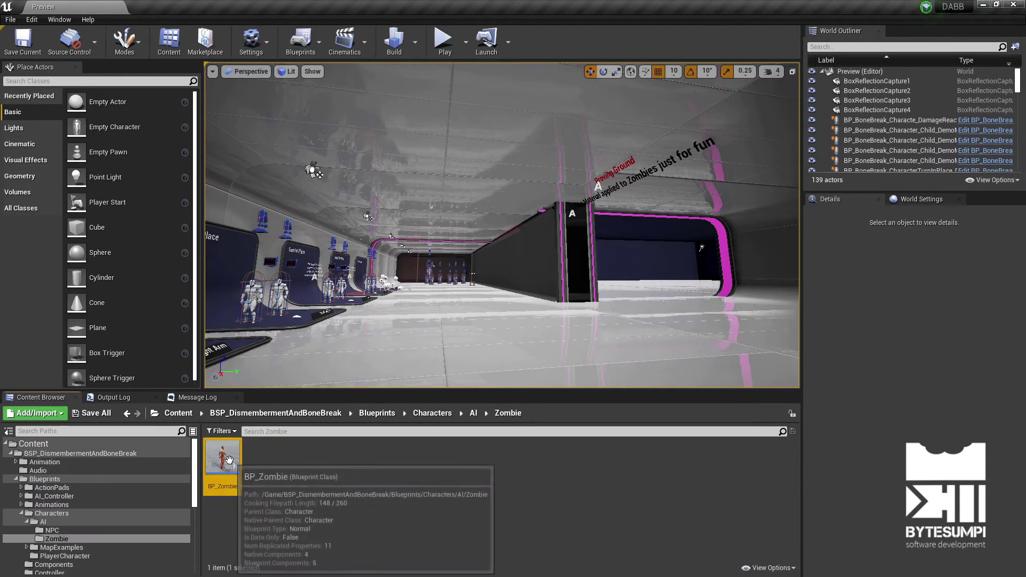
double_click(230, 460)
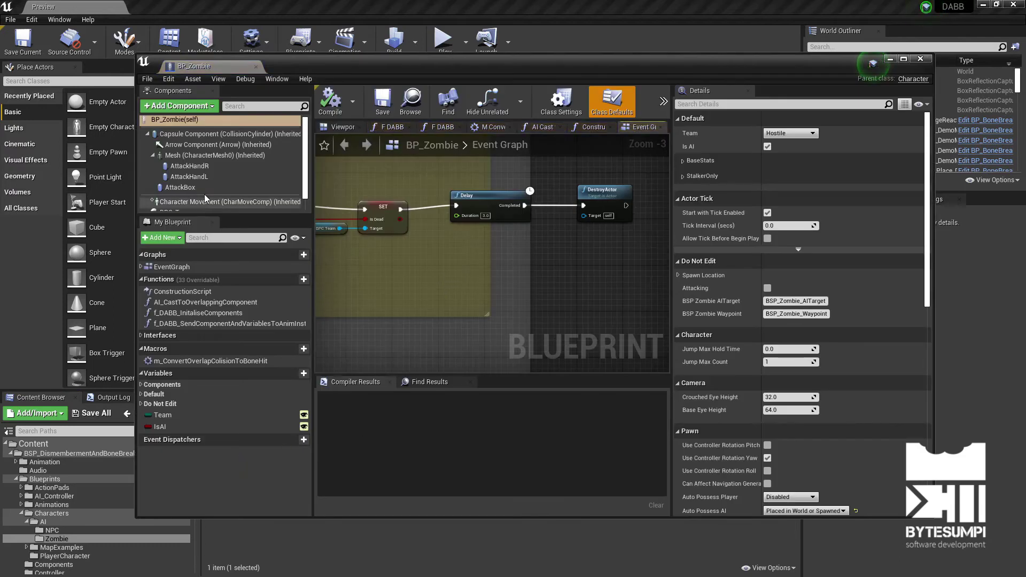
Step: Select the Mesh component and reset material Elements 0 and 1 to defaults
left_click(214, 155)
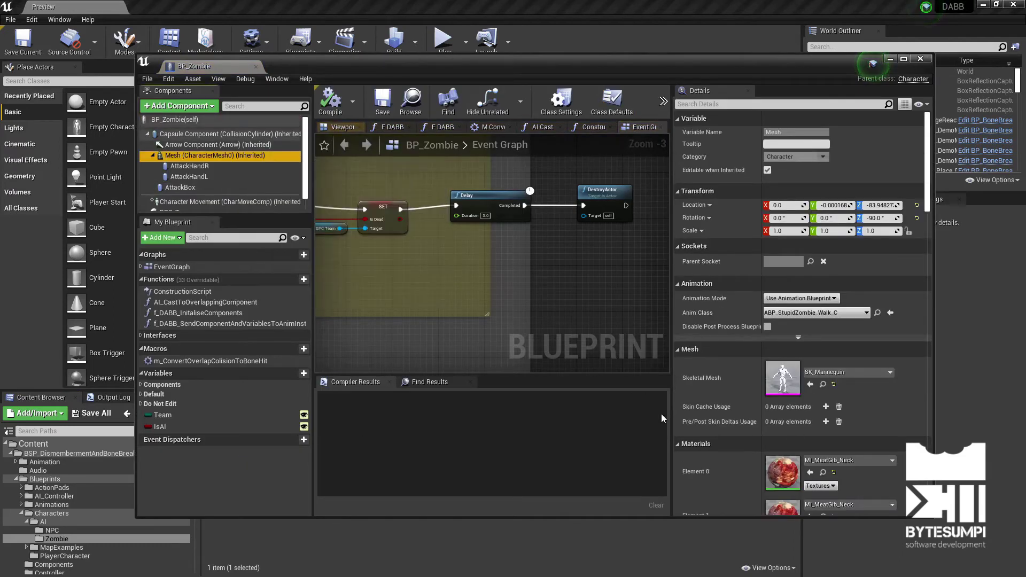
scroll(841, 449, "down", 2)
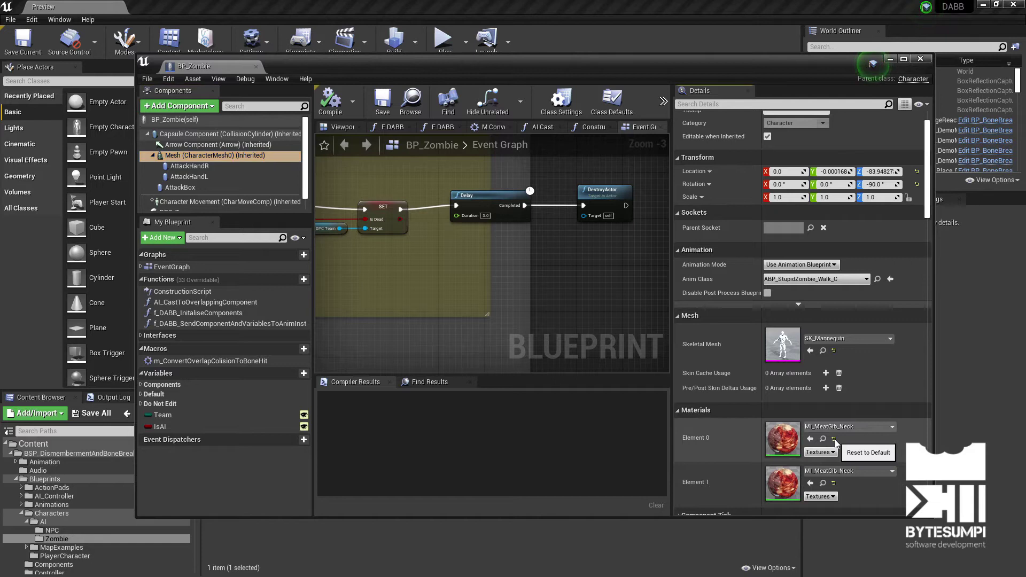
left_click(835, 439)
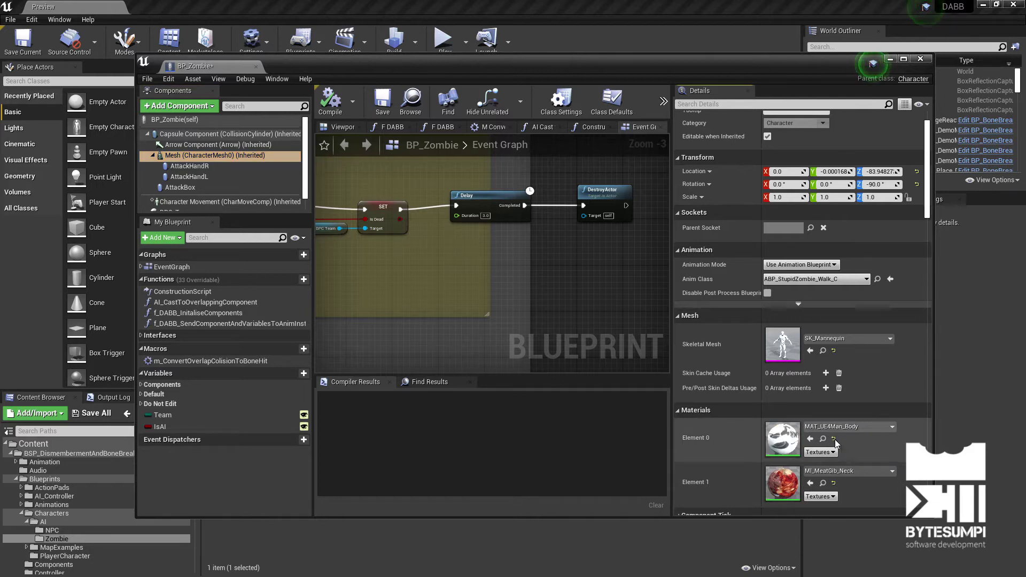
left_click(834, 484)
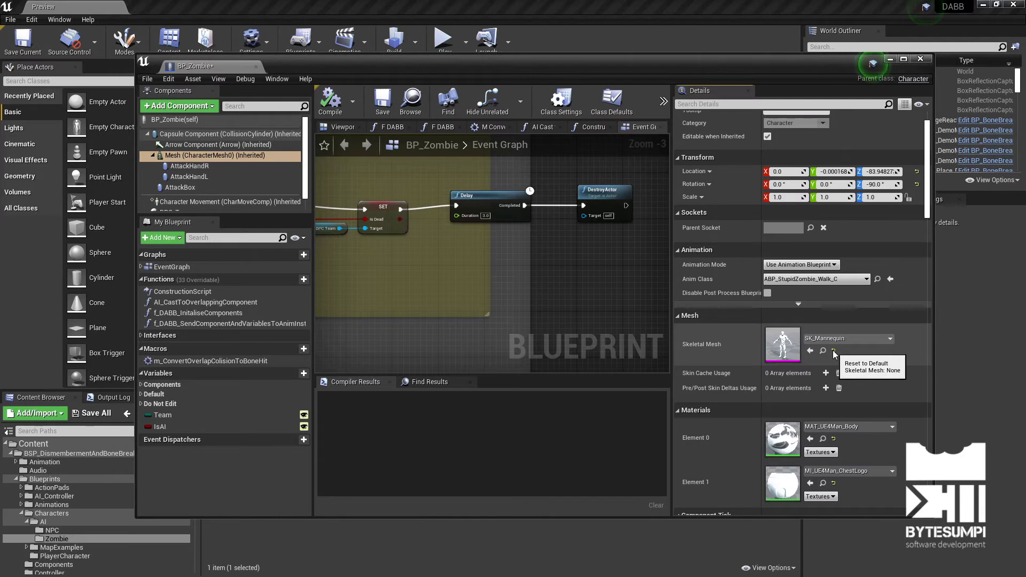
Step: Set the skeletal mesh to ZombieBB_OneMeshBS, then compile, save and close BP_Zombie
left_click(834, 341)
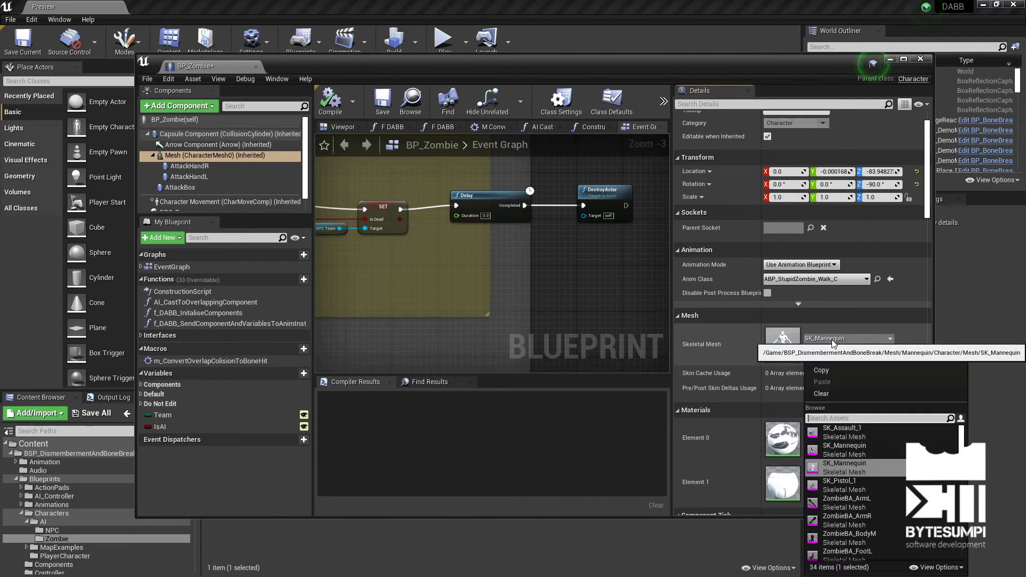
type("b")
type("b")
scroll(889, 459, "down", 3)
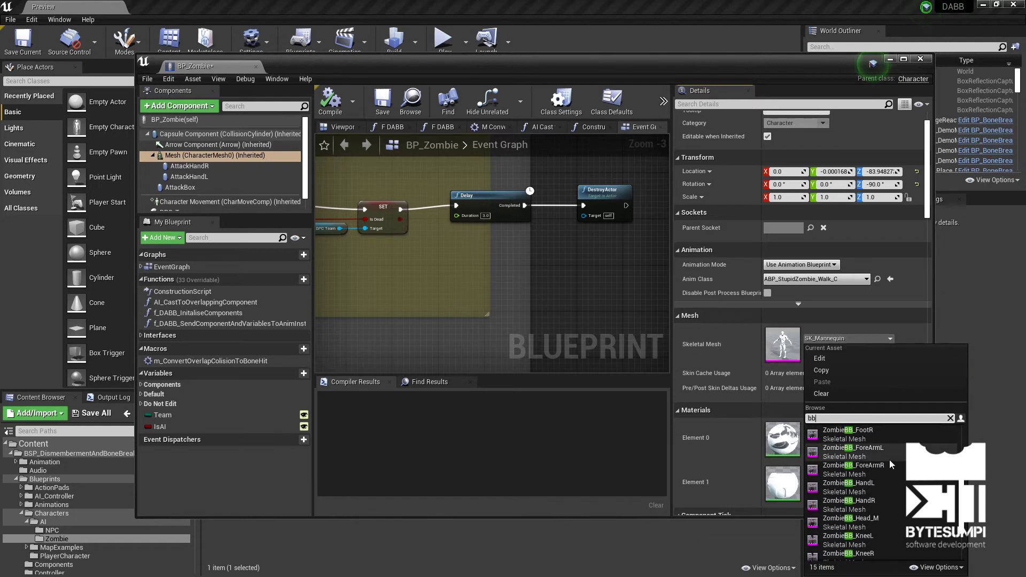
scroll(889, 459, "down", 2)
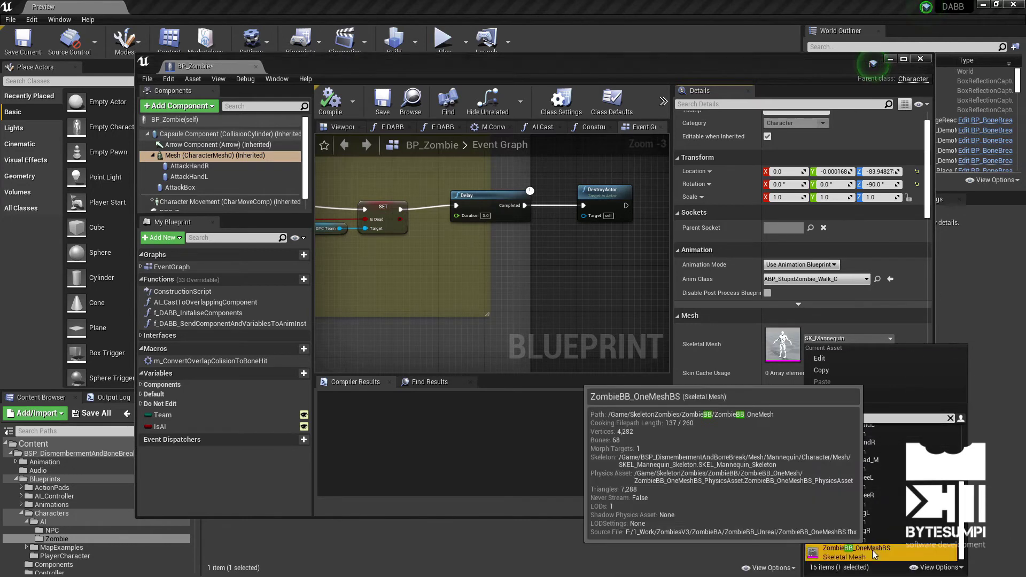
left_click(872, 550)
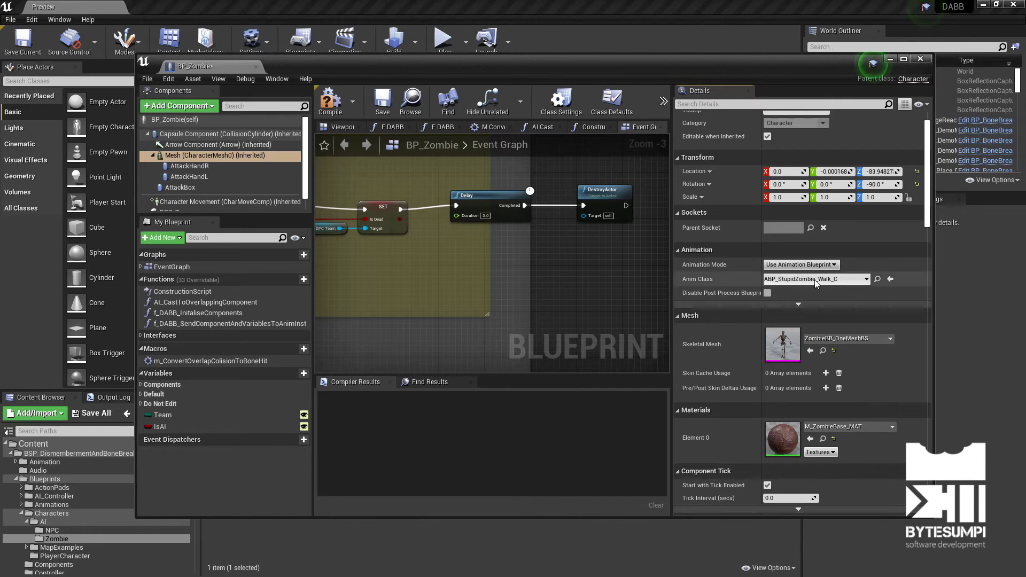
left_click(330, 100)
left_click(375, 113)
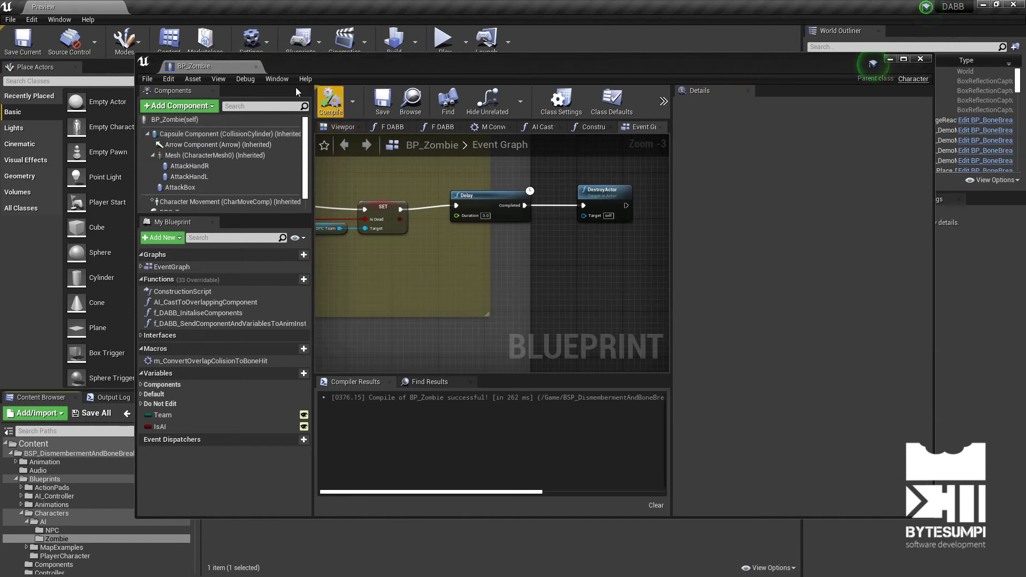
left_click(256, 67)
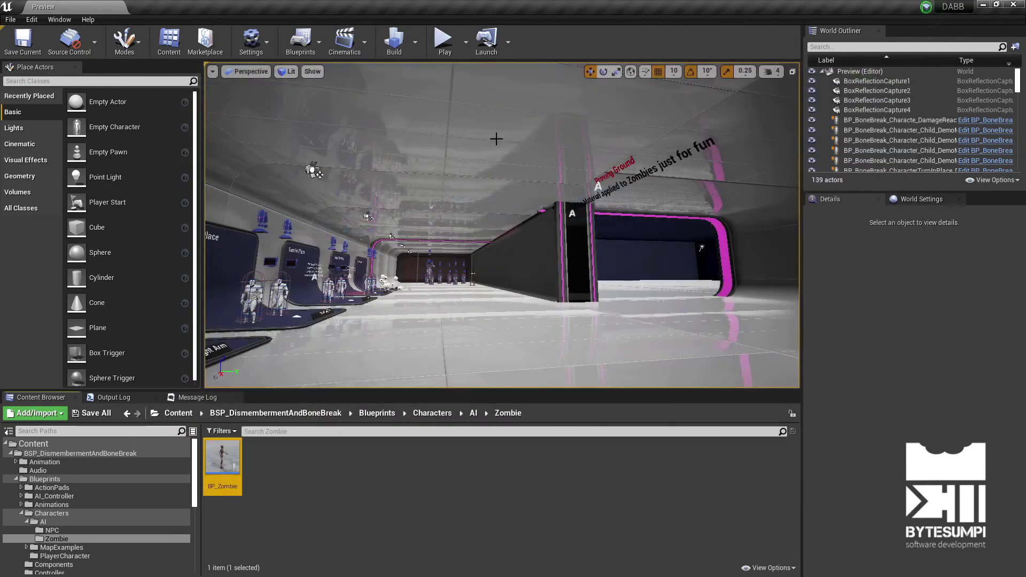
Step: Start Play-in-Editor and pick up a rifle at the Grab A Gun wall
left_click(445, 44)
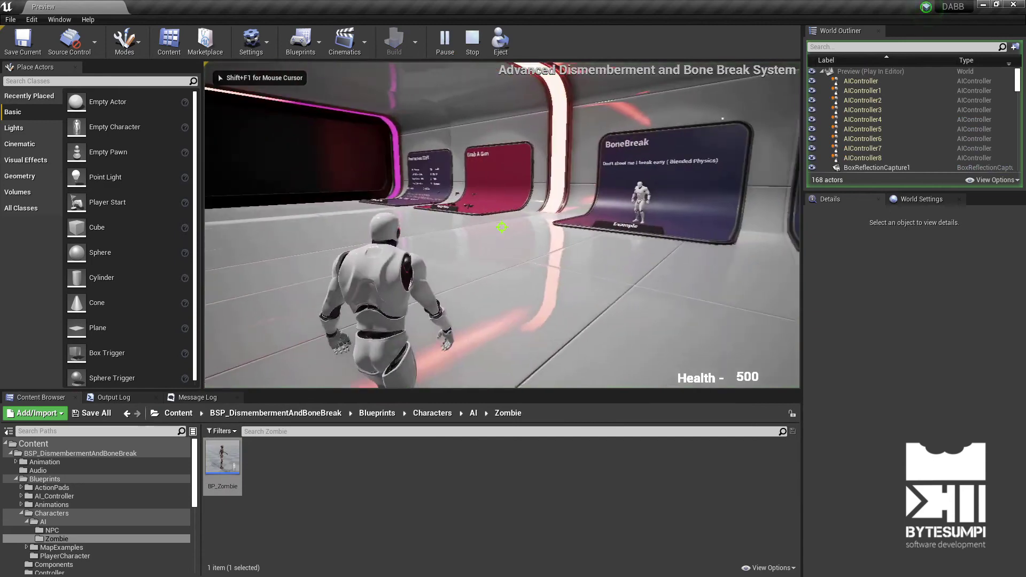
key("w")
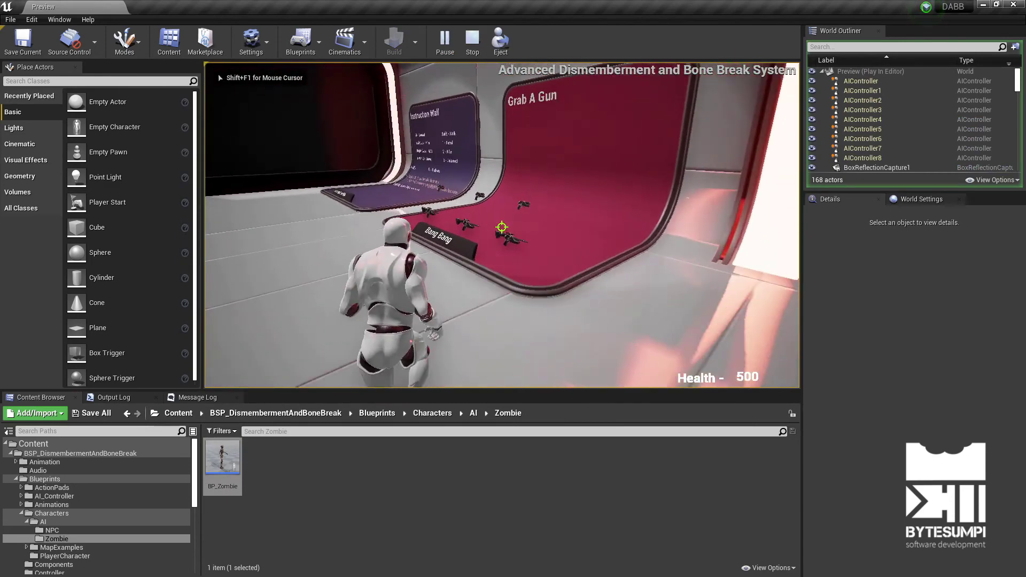
key("w")
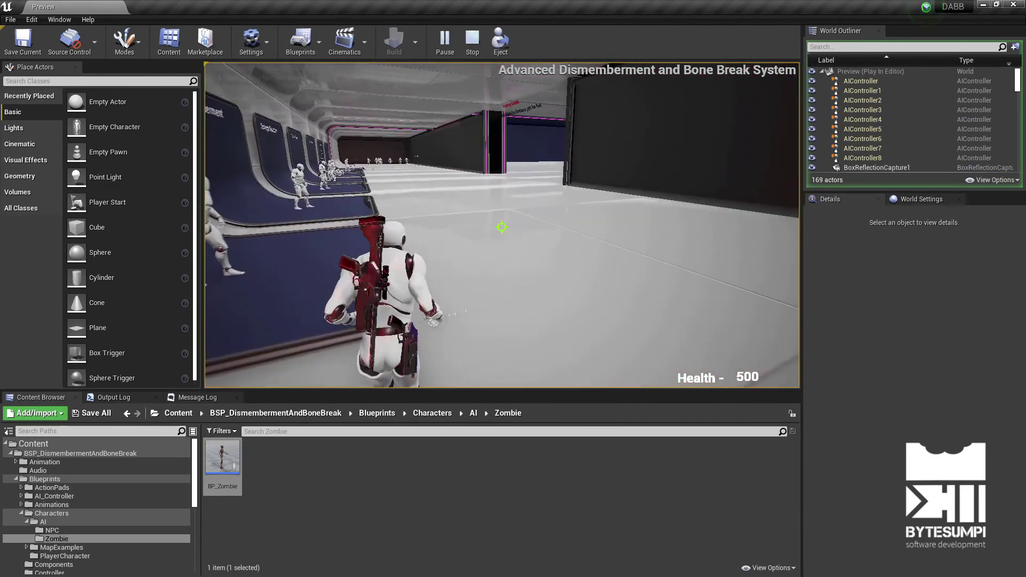
Step: Walk through the magenta-lit doorway into the dark room and face the zombies
key("w")
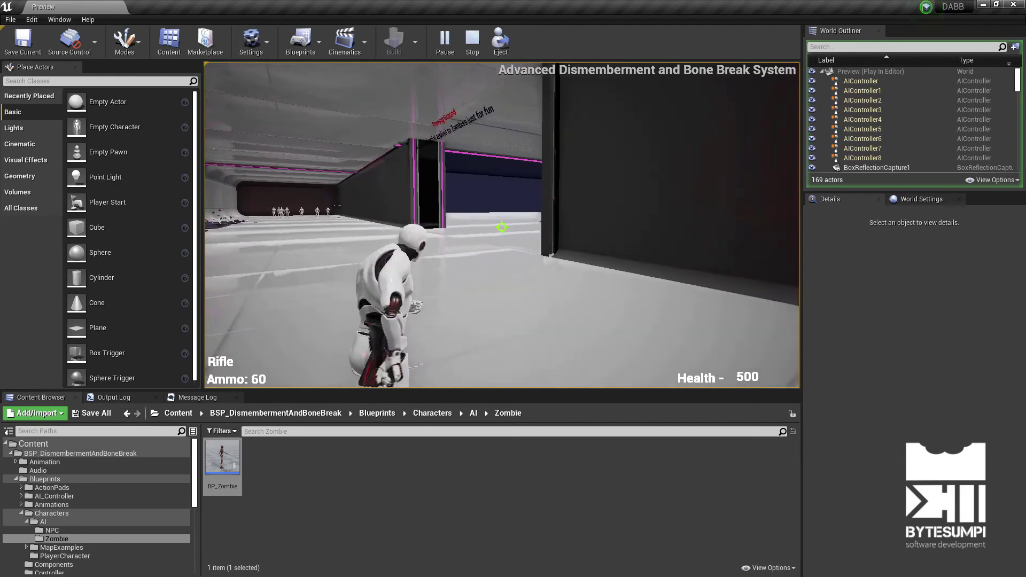
key("w")
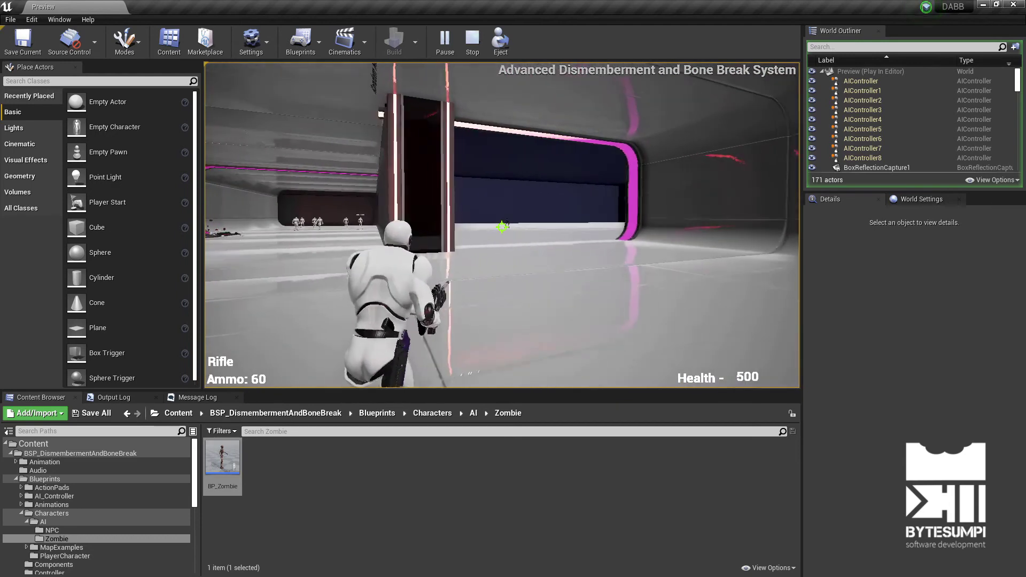
key("w")
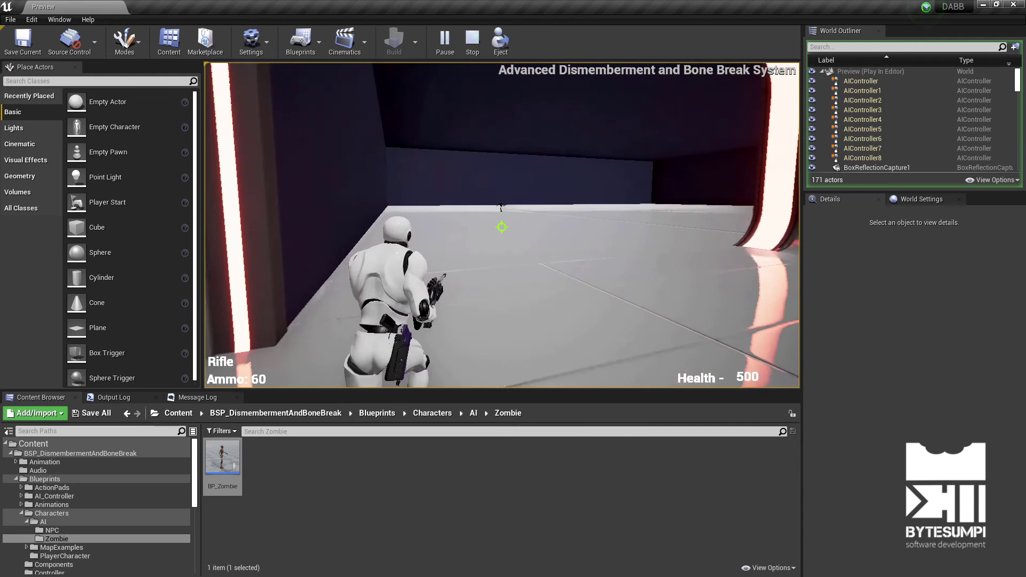
key("w")
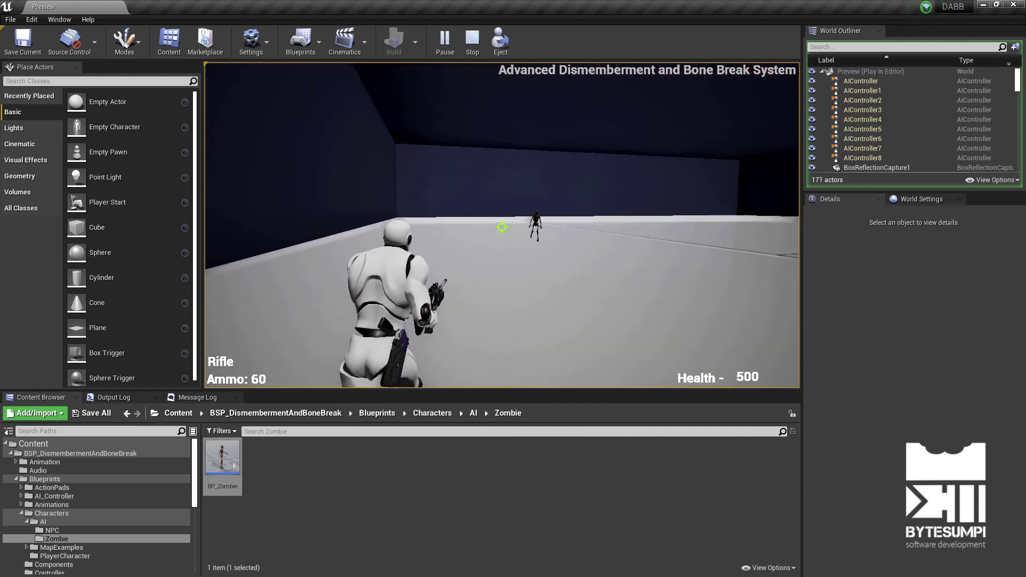
key("w")
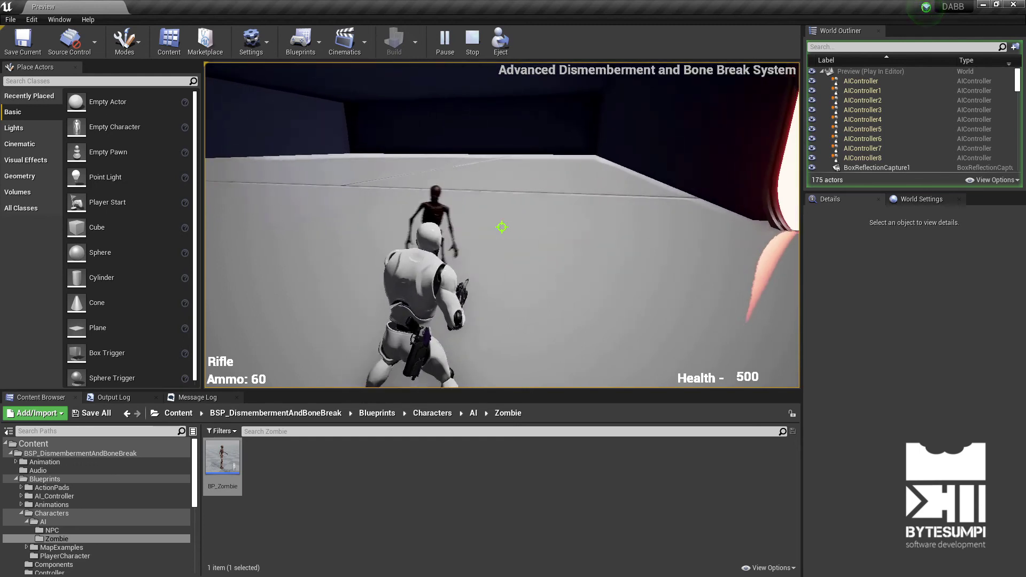
Step: Shoot down the first approaching zombies, then reload the rifle
left_click_drag(502, 227, 502, 227)
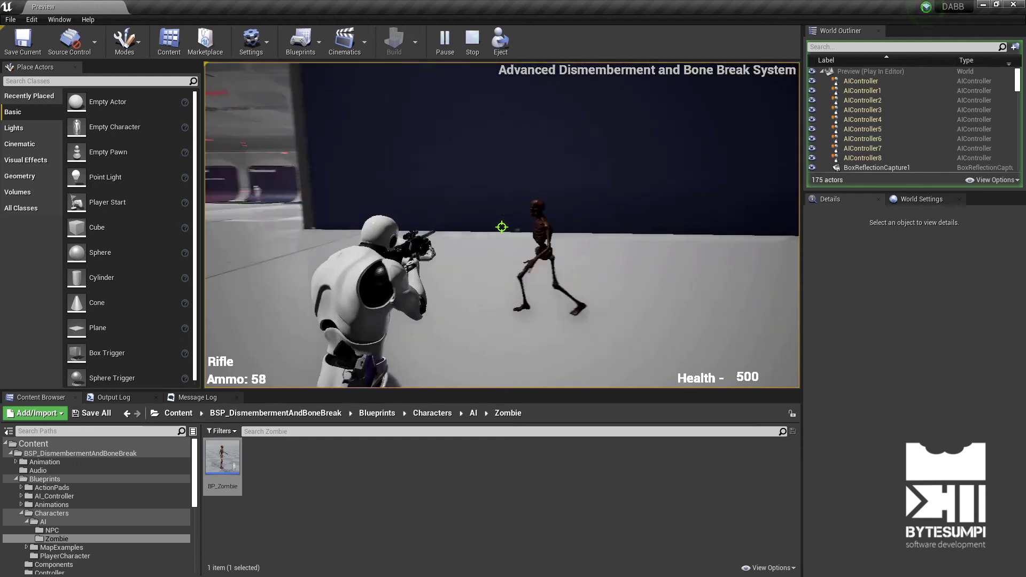
left_click(502, 227)
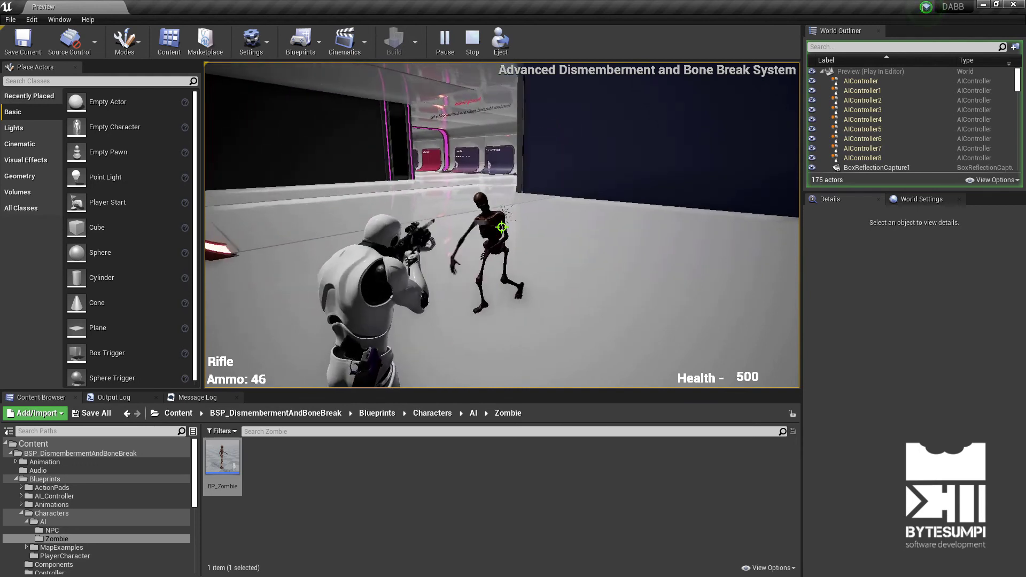
left_click_drag(501, 227, 501, 227)
left_click(502, 227)
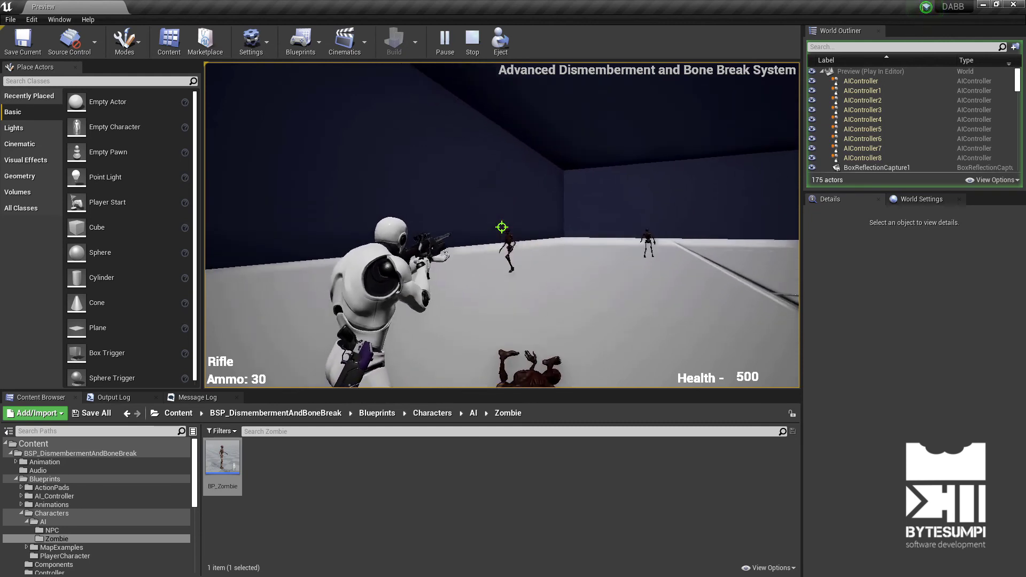
left_click(502, 227)
left_click(501, 227)
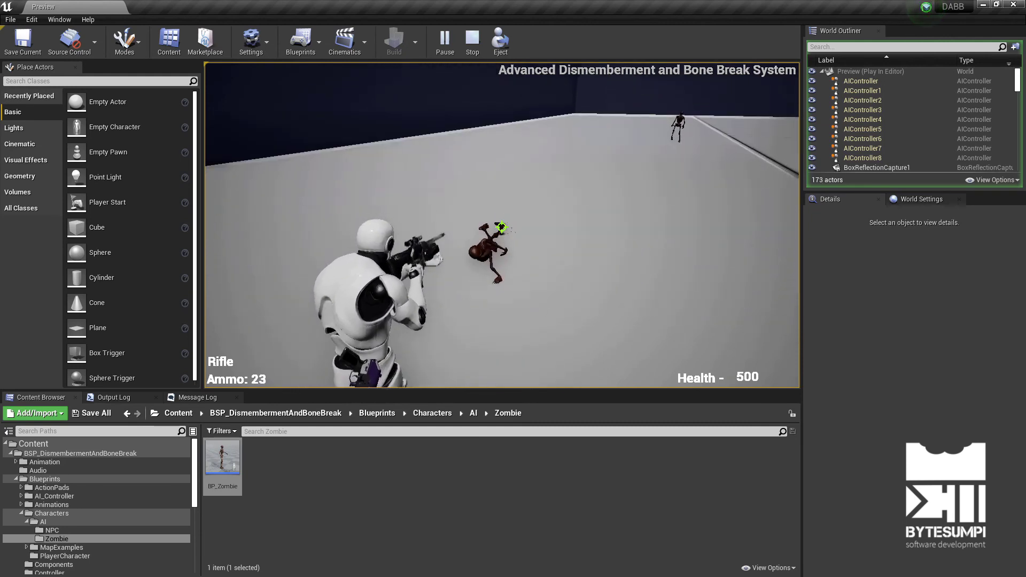
key("r")
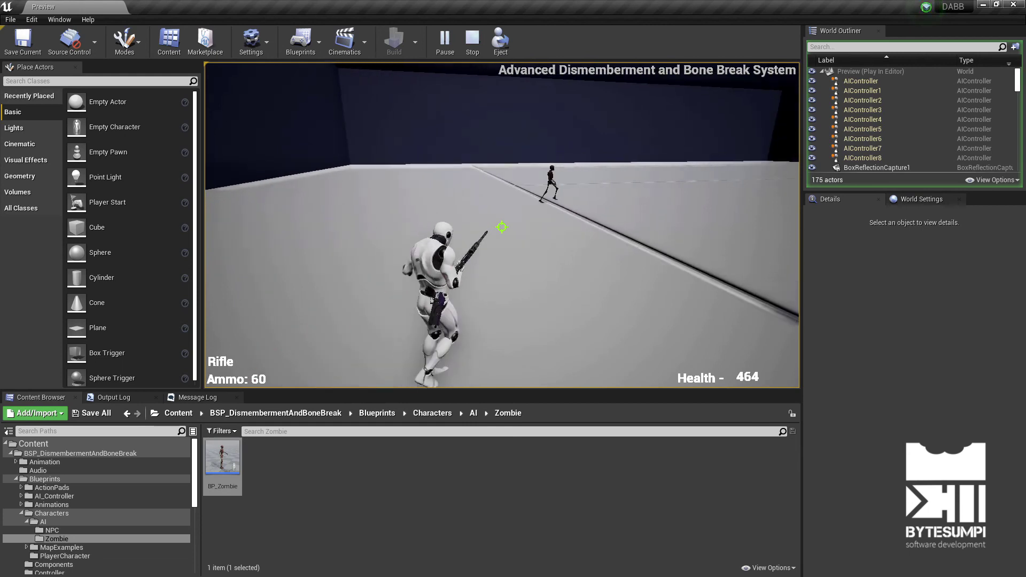
Step: Fire at the remaining zombies until they are dismembered
left_click(502, 226)
left_click(502, 227)
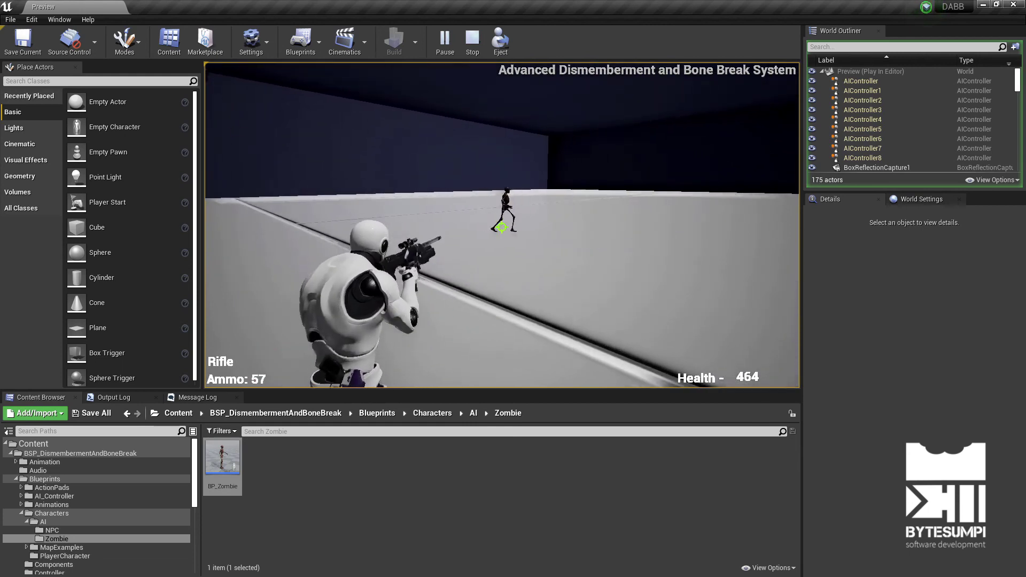
left_click(502, 227)
left_click(501, 226)
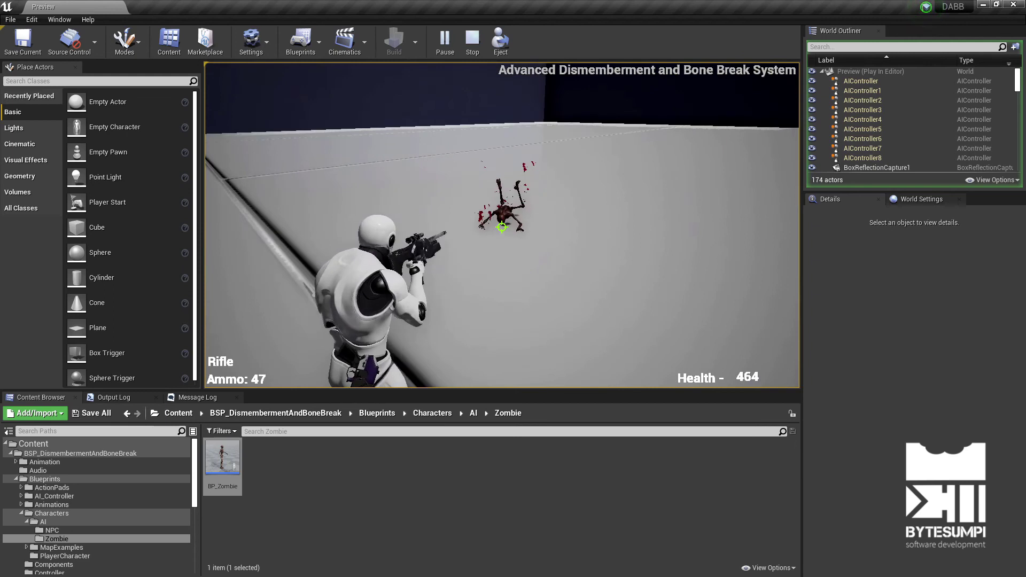
left_click(501, 227)
left_click(501, 227)
left_click(502, 227)
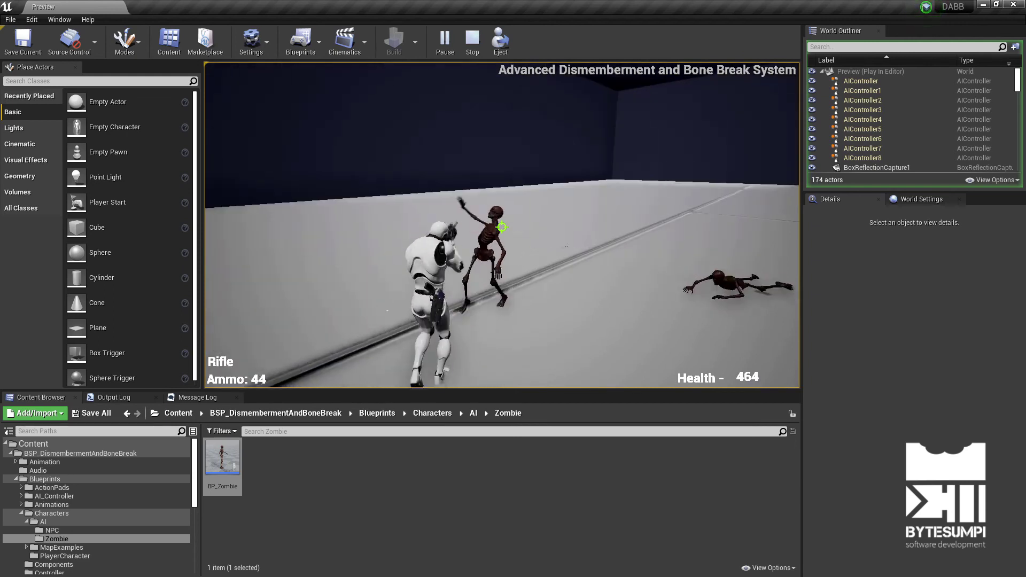
left_click(501, 227)
left_click(502, 227)
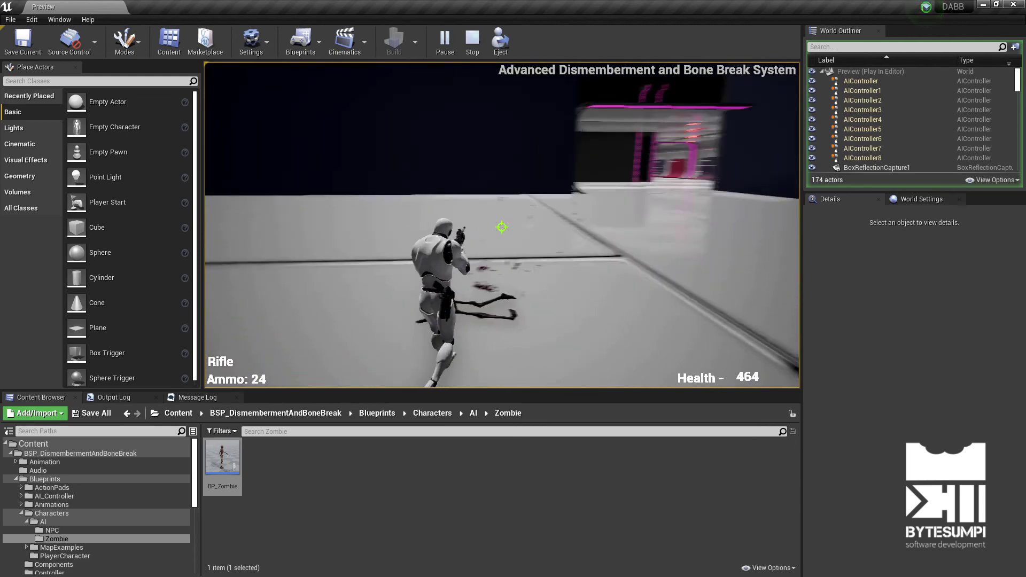
left_click(502, 226)
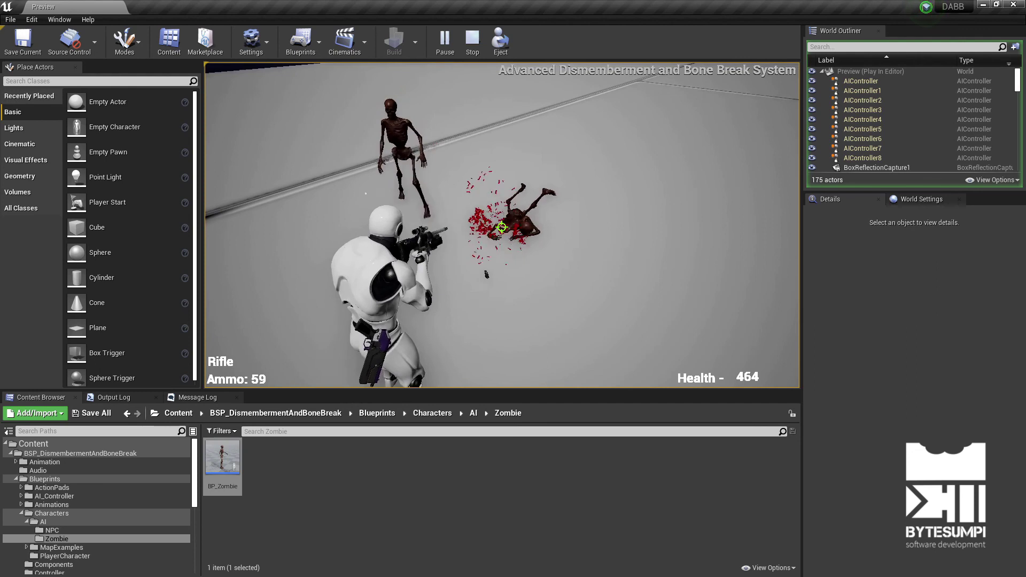
key("Escape")
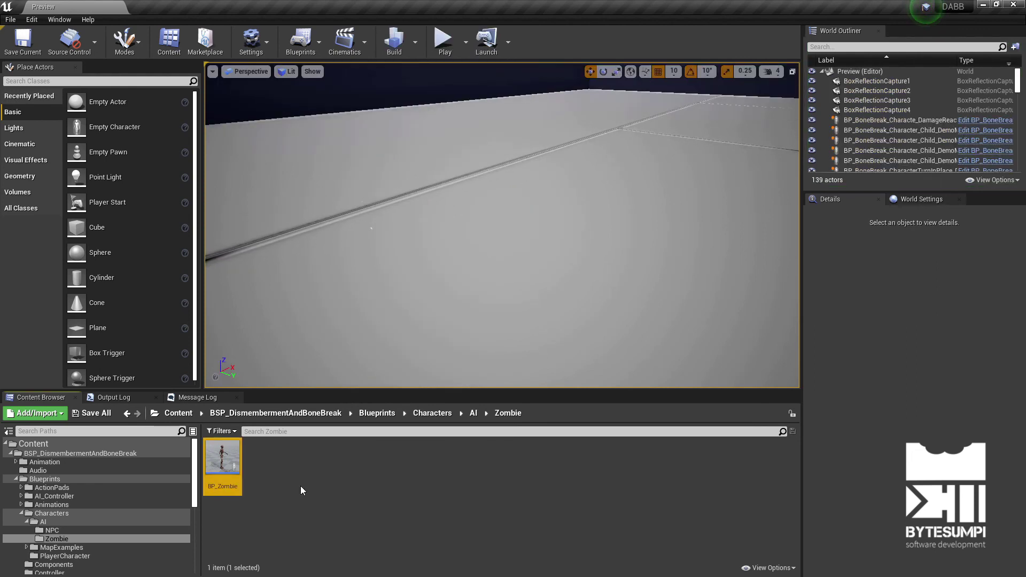